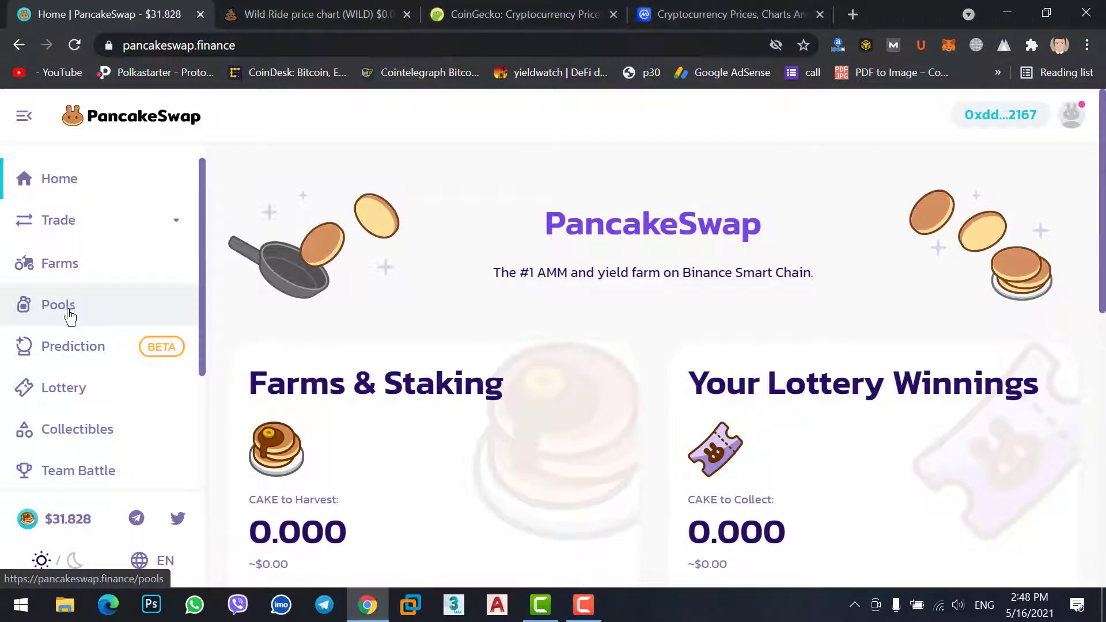
- Go to Pools to list Auto CAKE (137.04% APY) and Manual CAKE (88.07% APR)
click(68, 311)
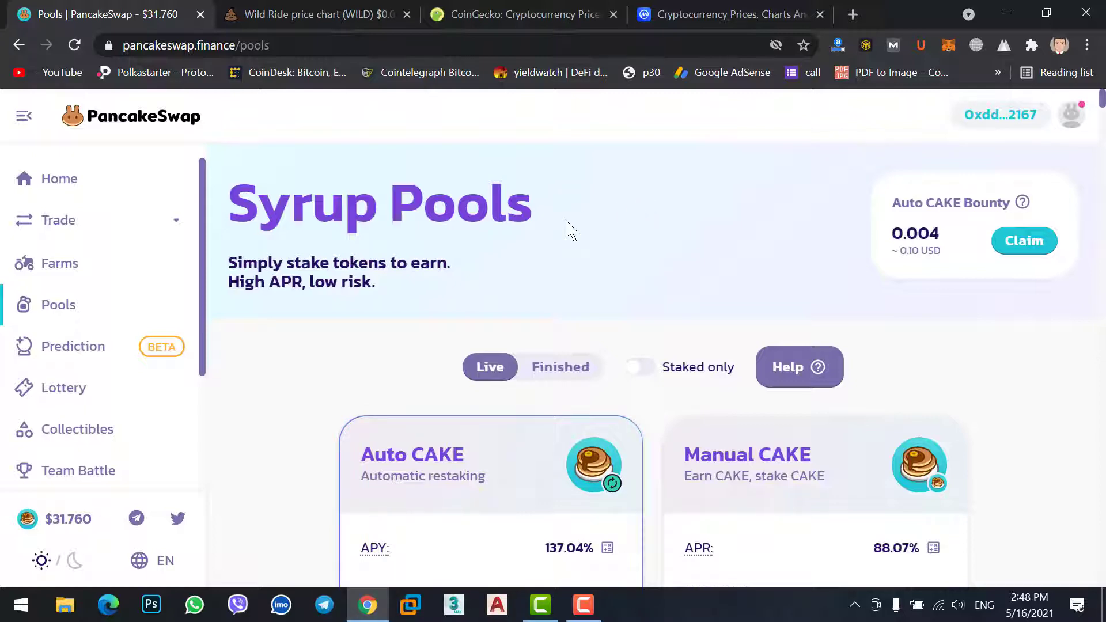
scroll(566, 222, down, 5)
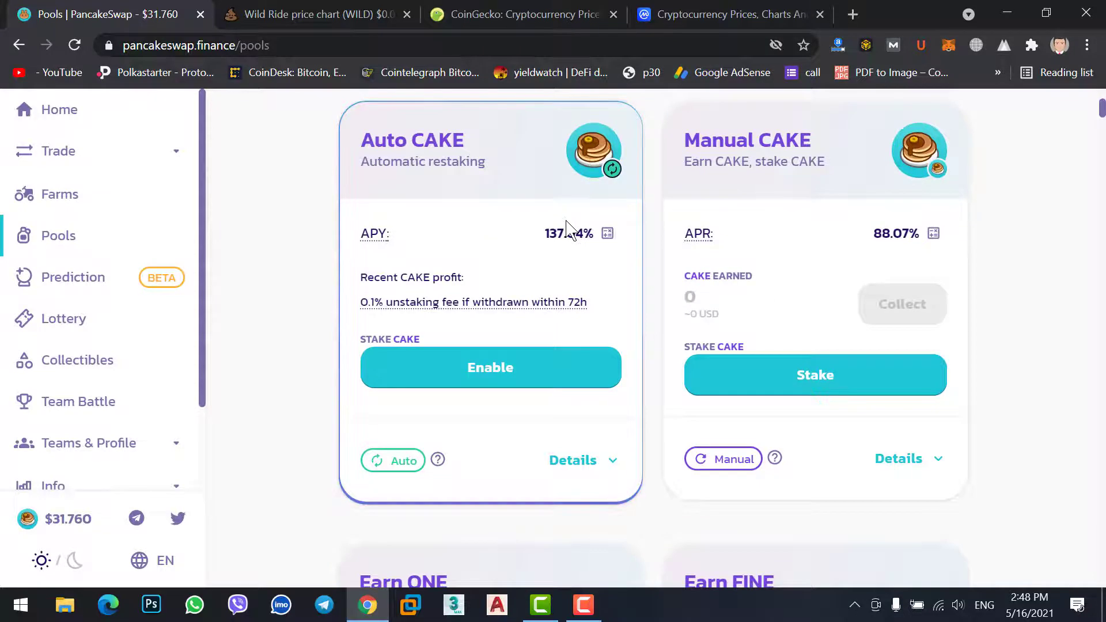
scroll(567, 230, down, 5)
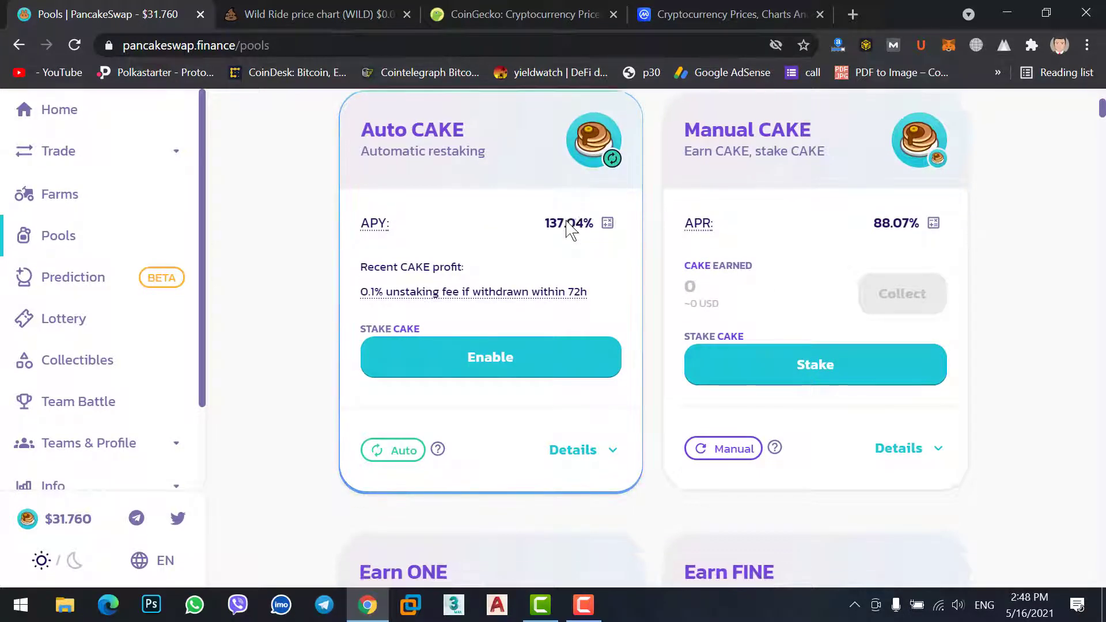
scroll(567, 229, down, 5)
drag(1100, 137, 1100, 98)
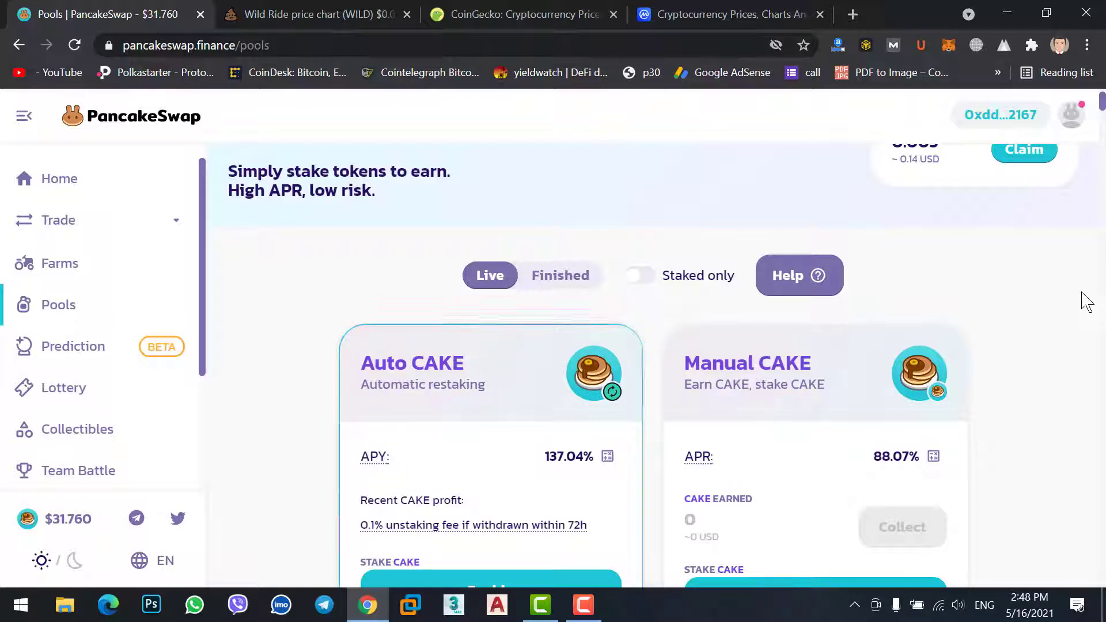
scroll(1047, 328, down, 1)
scroll(1048, 328, down, 3)
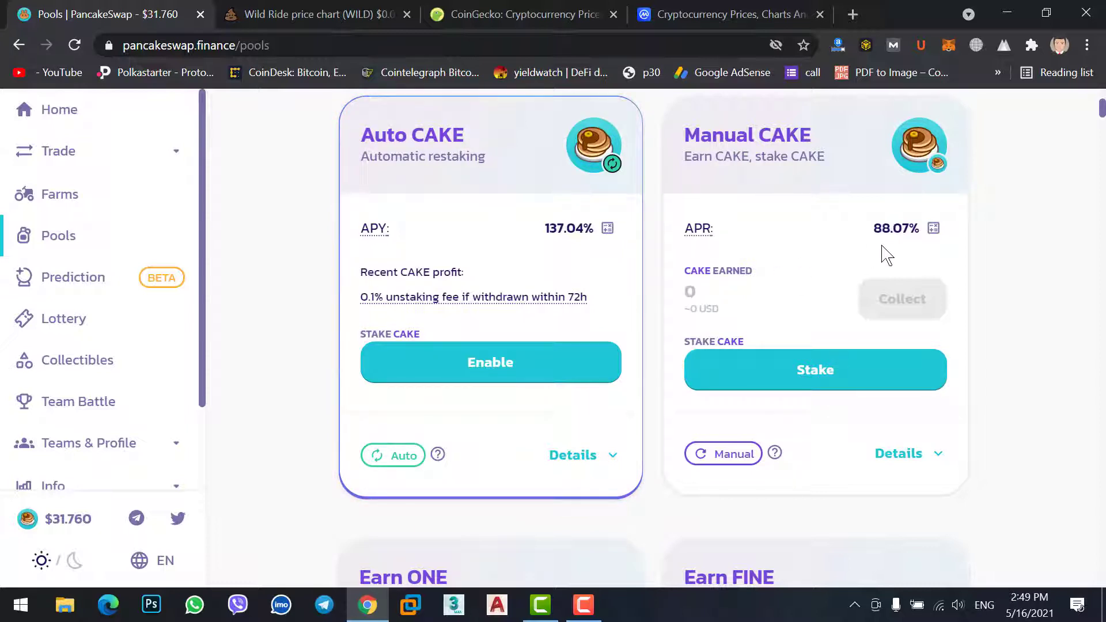
mouse_move(702, 231)
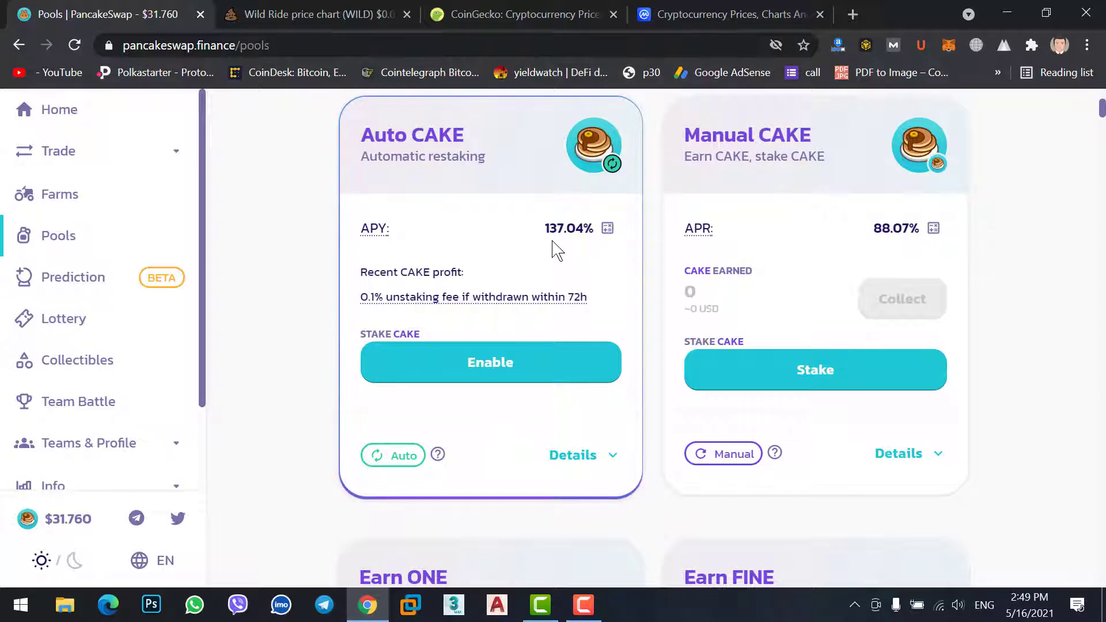
scroll(554, 249, down, 5)
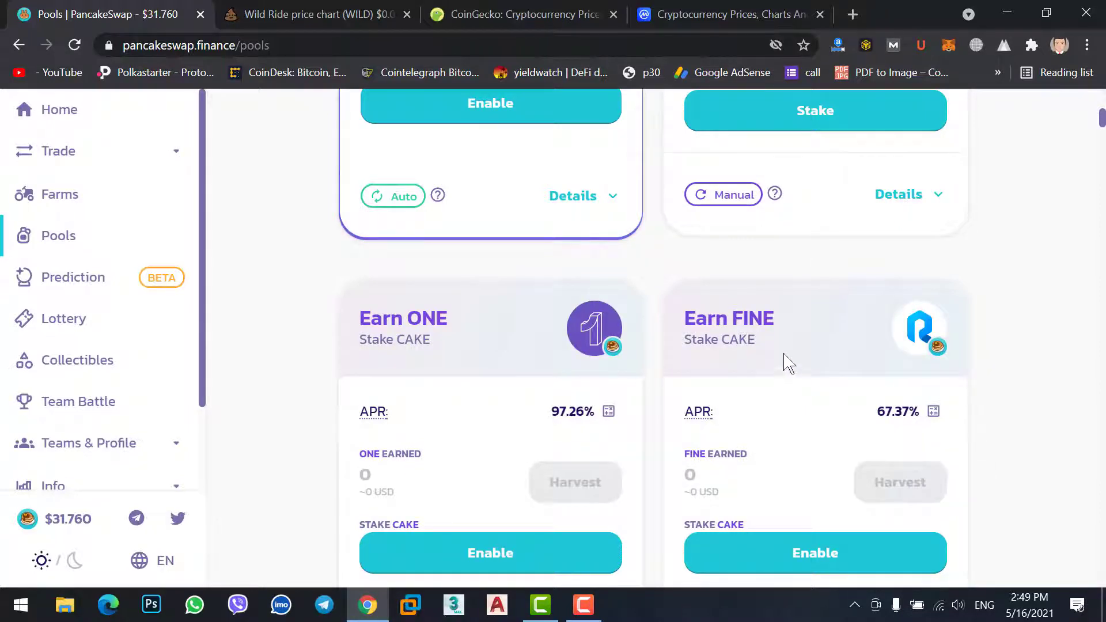
scroll(787, 362, up, 8)
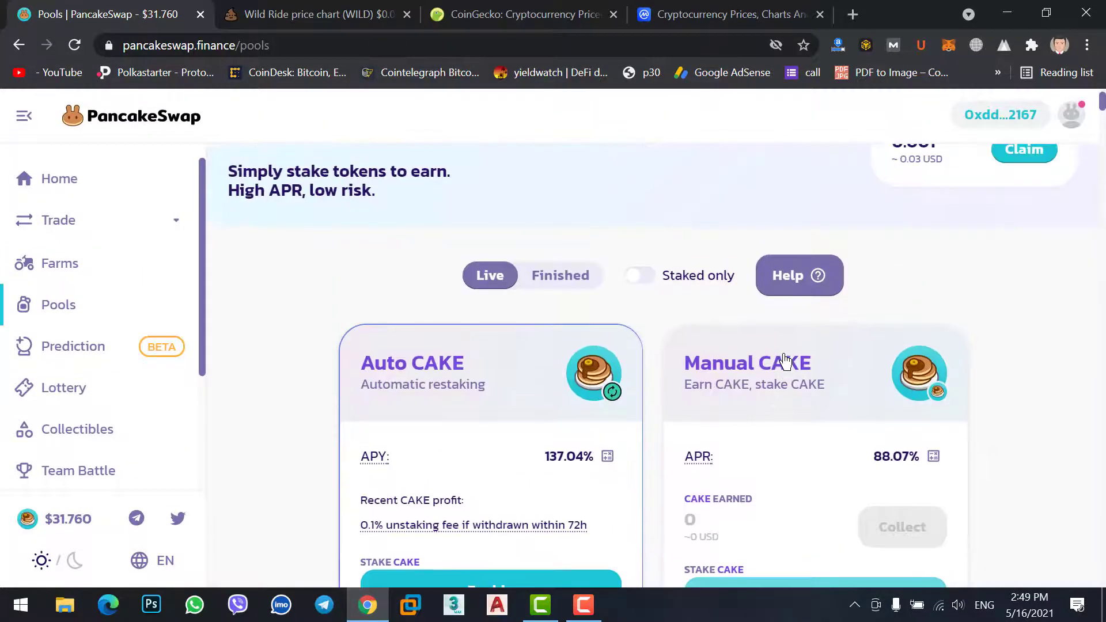
scroll(785, 354, down, 2)
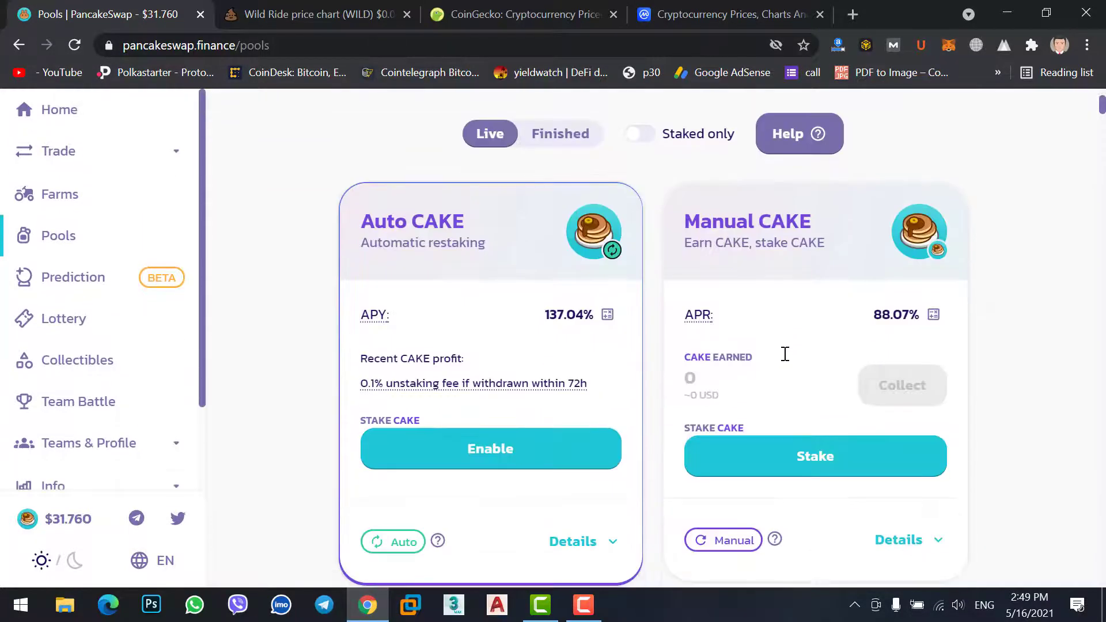
- Open a Manual CAKE stake and set the full 25.2534510650271 CAKE balance (MAX, ~728.41 USD)
click(812, 458)
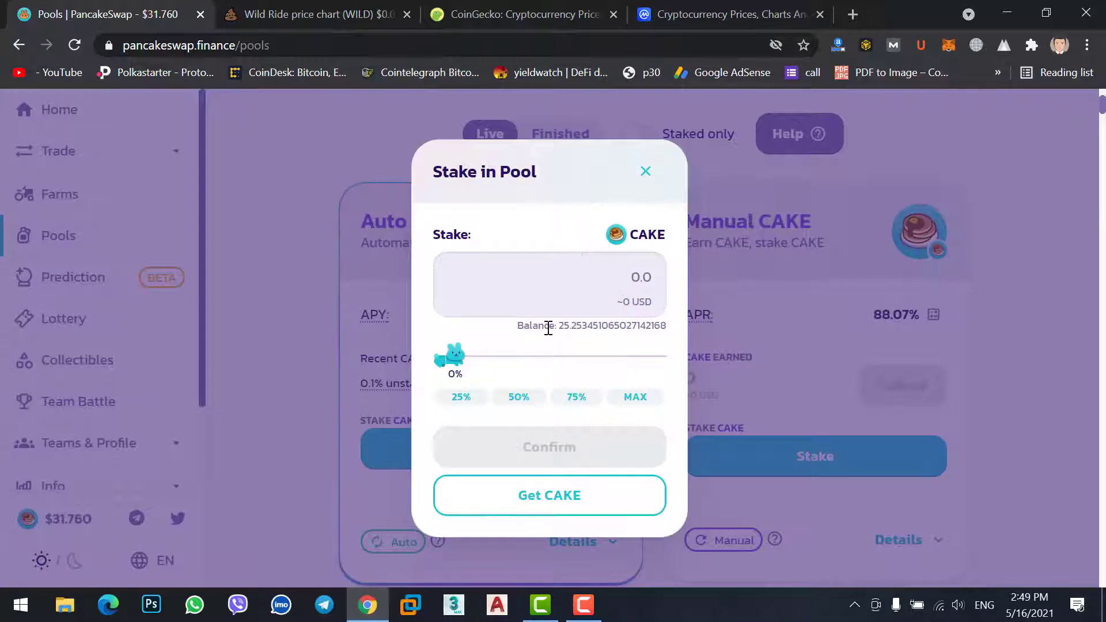
drag(548, 327, 674, 338)
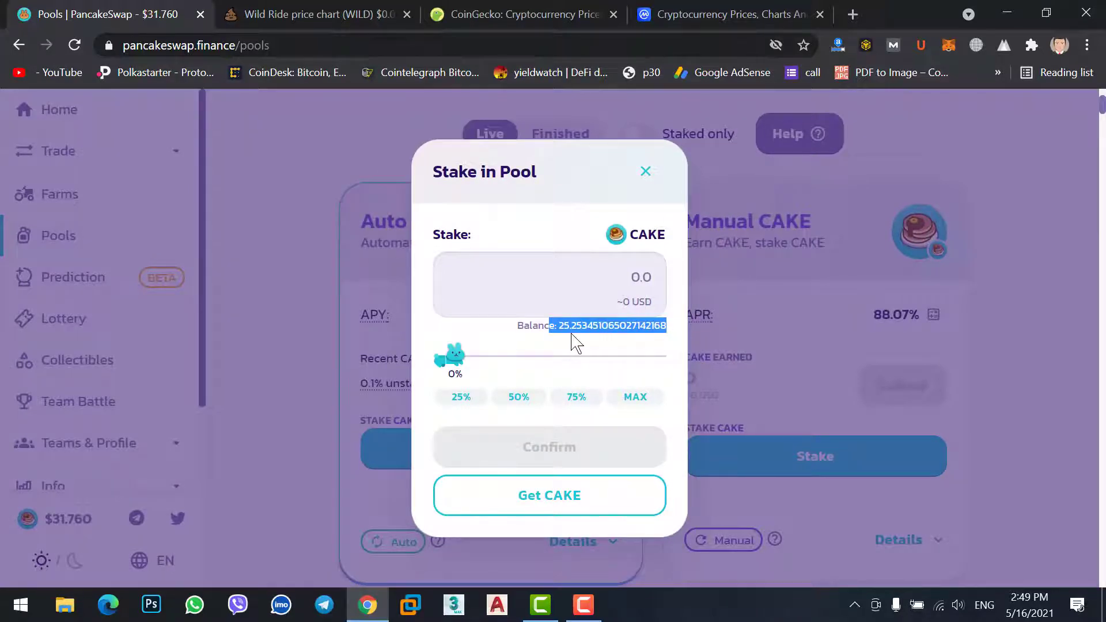
click(467, 405)
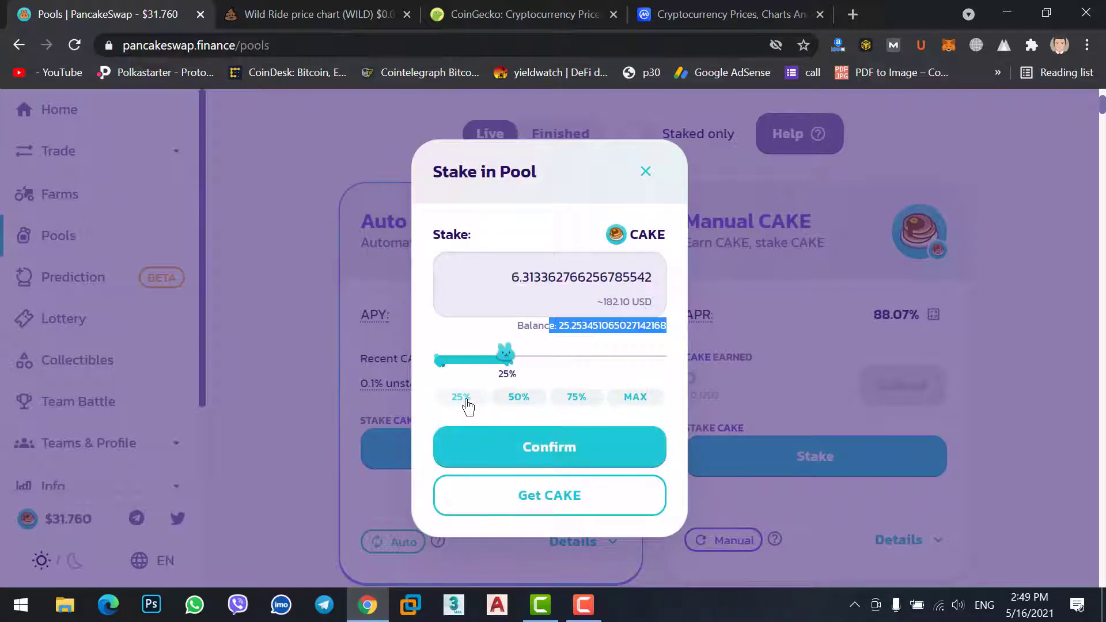
click(520, 400)
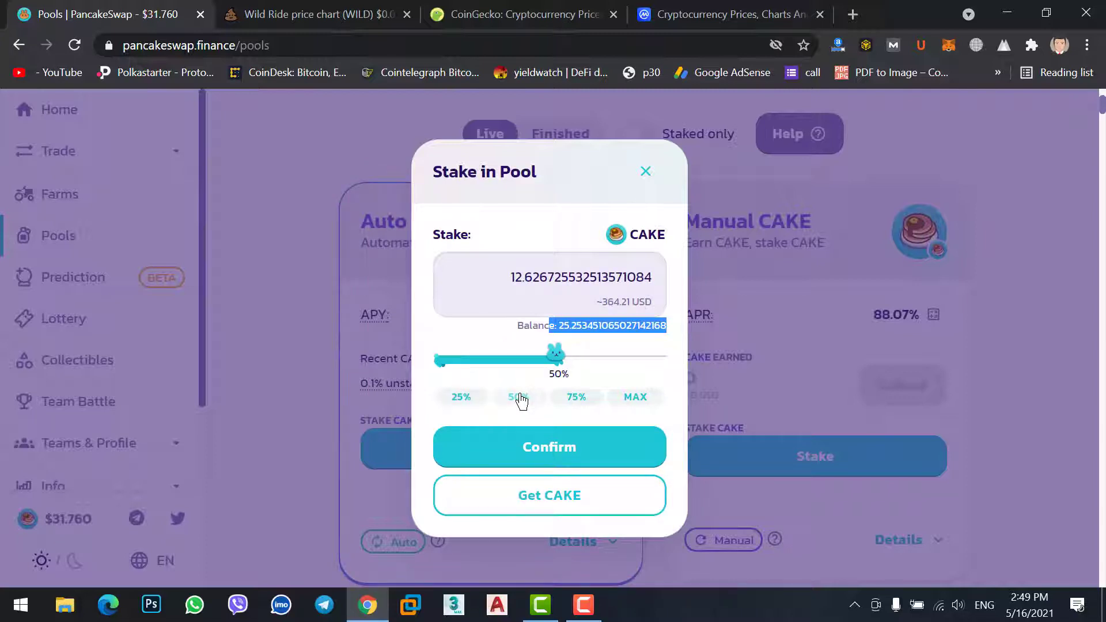
click(577, 404)
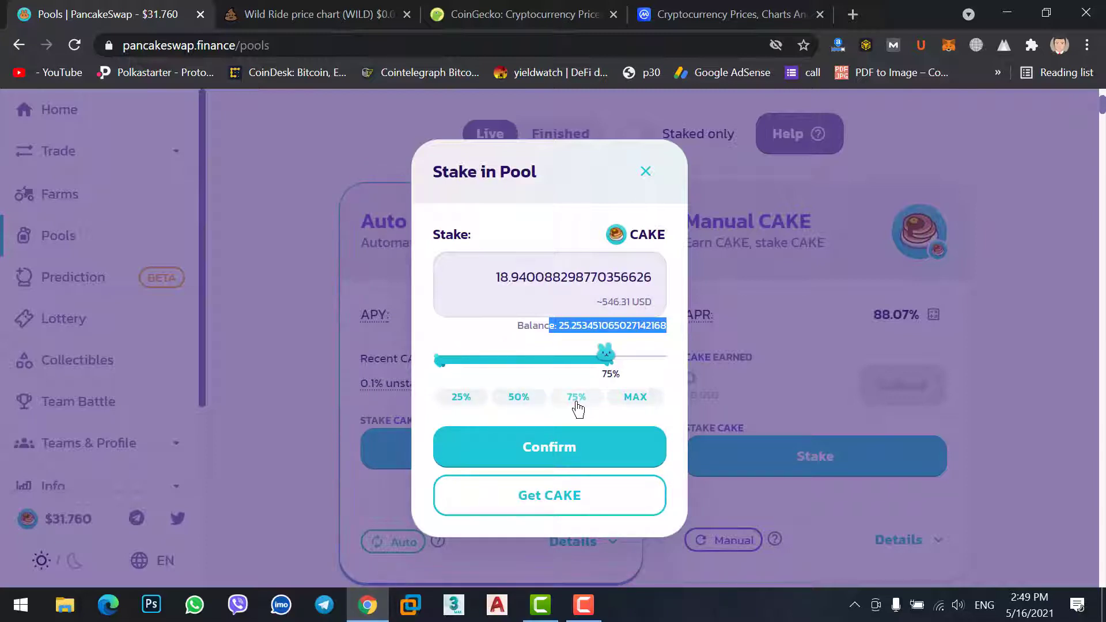
click(631, 401)
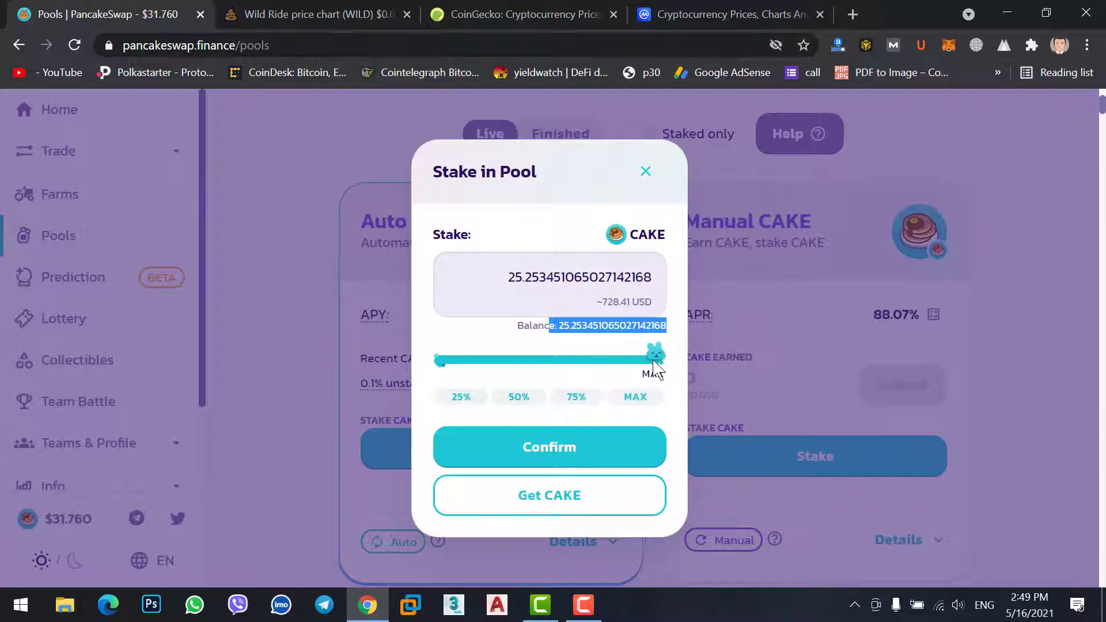
drag(655, 367, 689, 361)
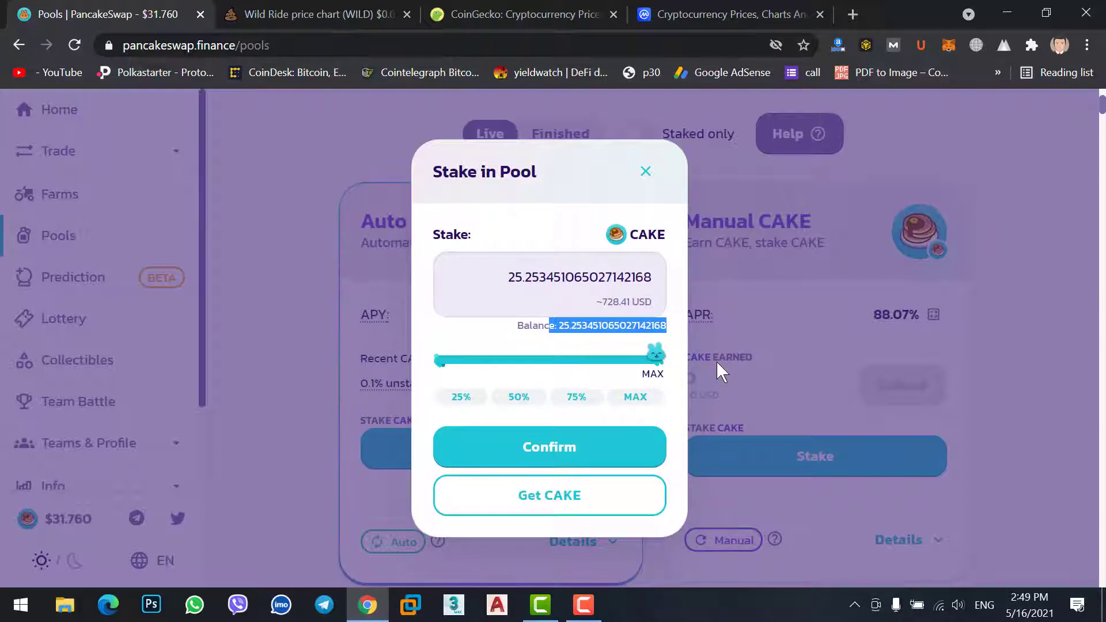
- Confirm the 25.253 CAKE stake and approve the transaction in MetaMask
click(568, 452)
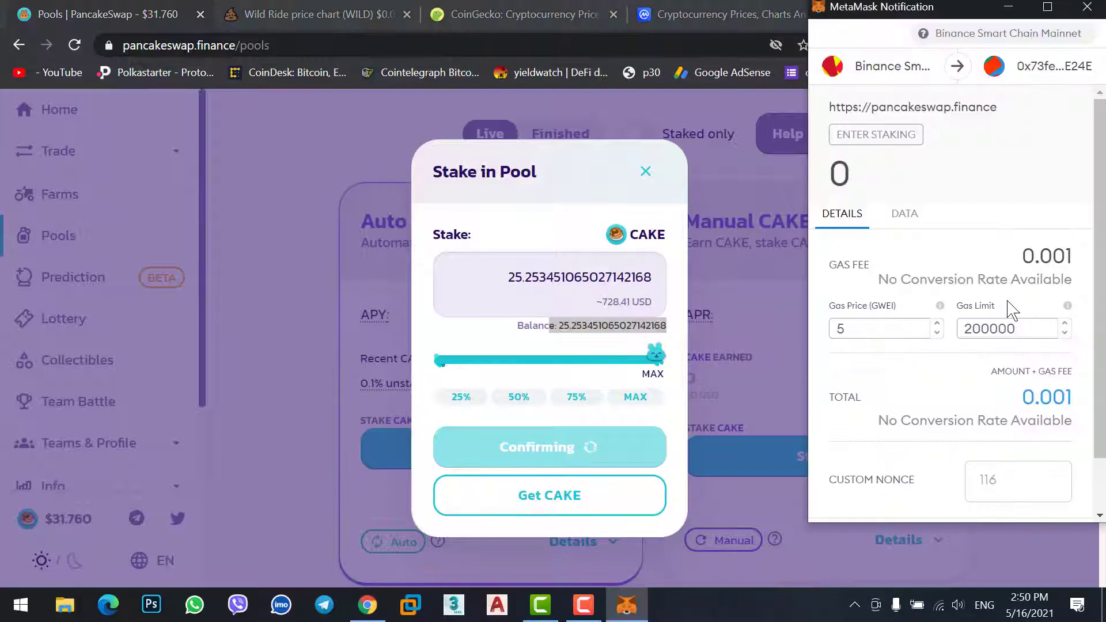
scroll(1009, 310, down, 1)
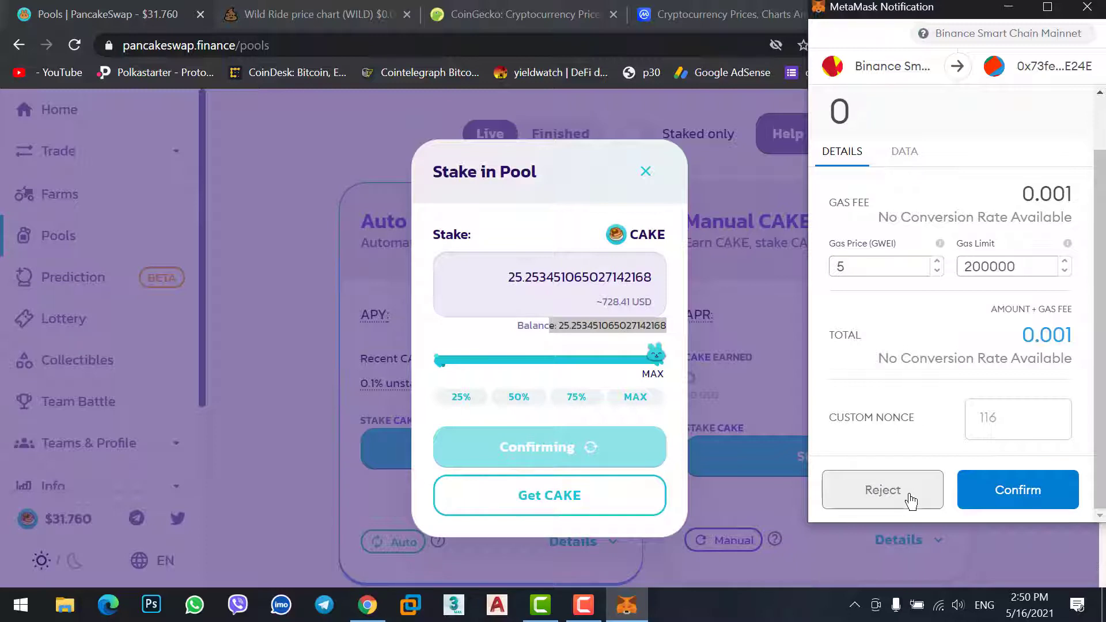
click(1006, 495)
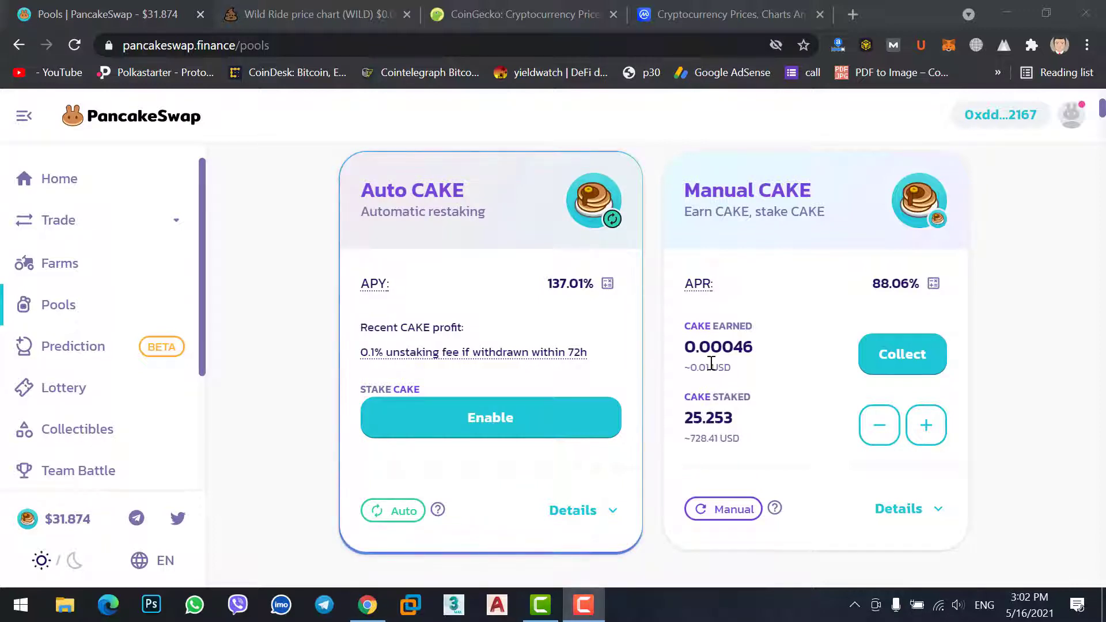
drag(740, 371, 732, 341)
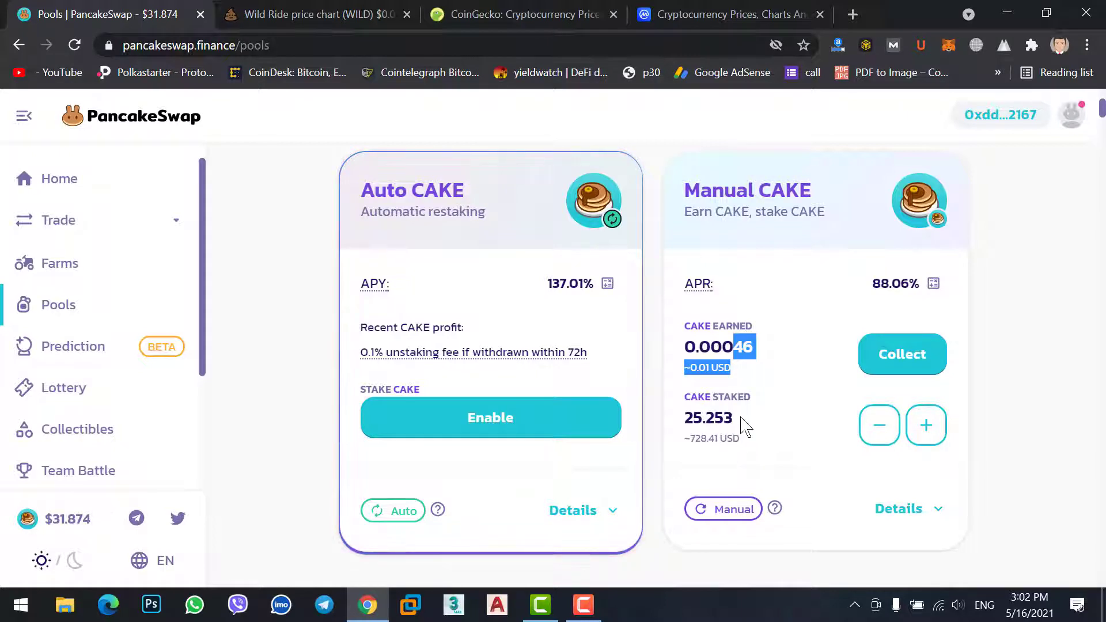
drag(746, 426, 687, 420)
click(683, 422)
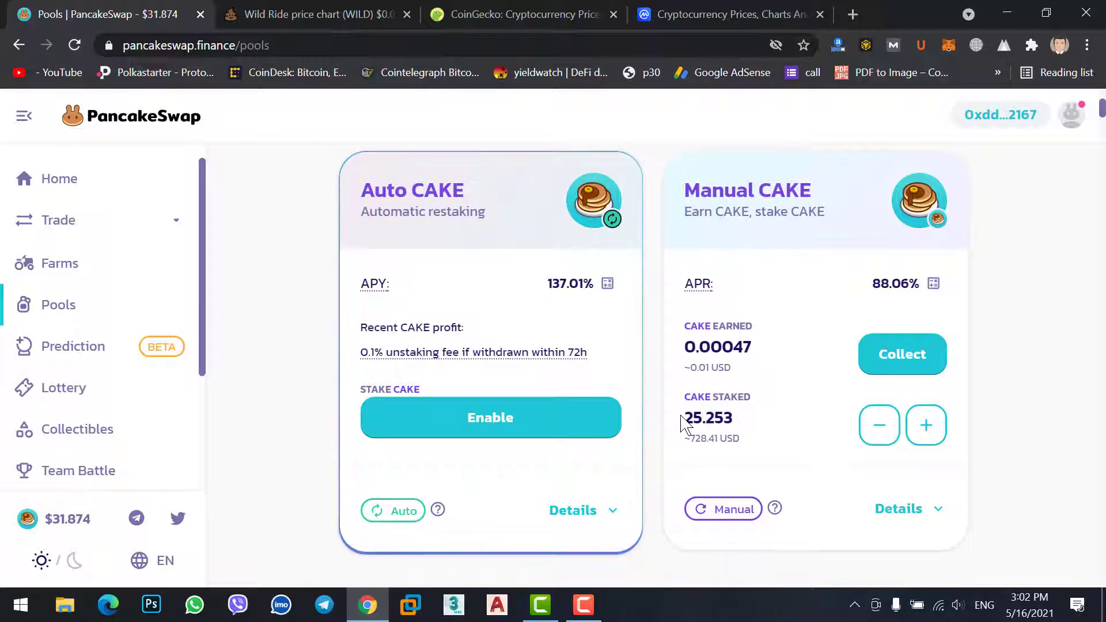
click(915, 360)
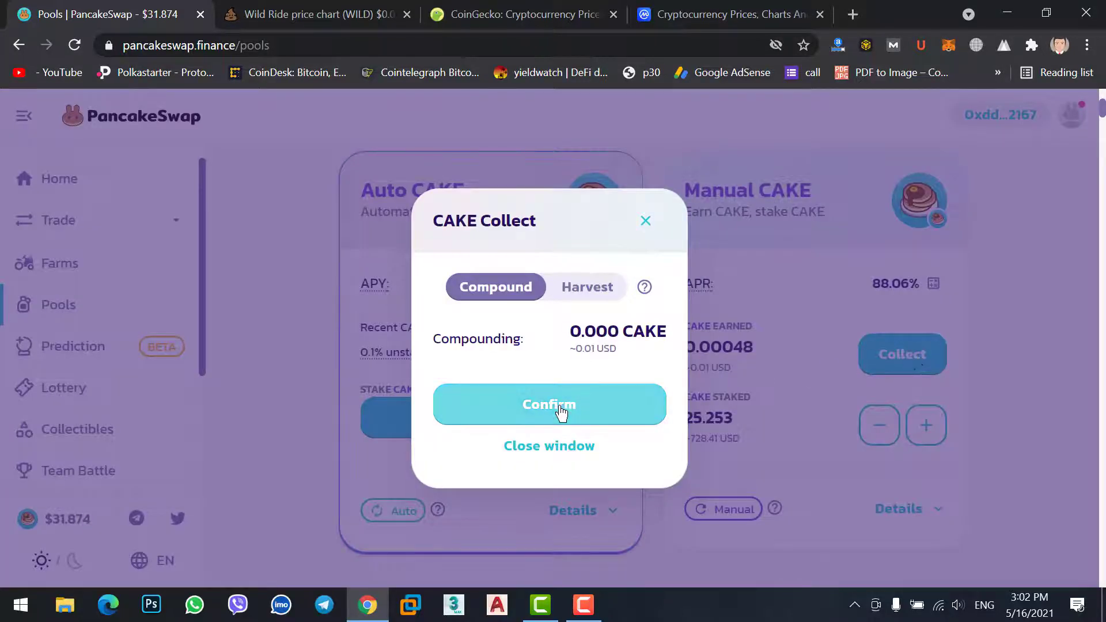
click(646, 222)
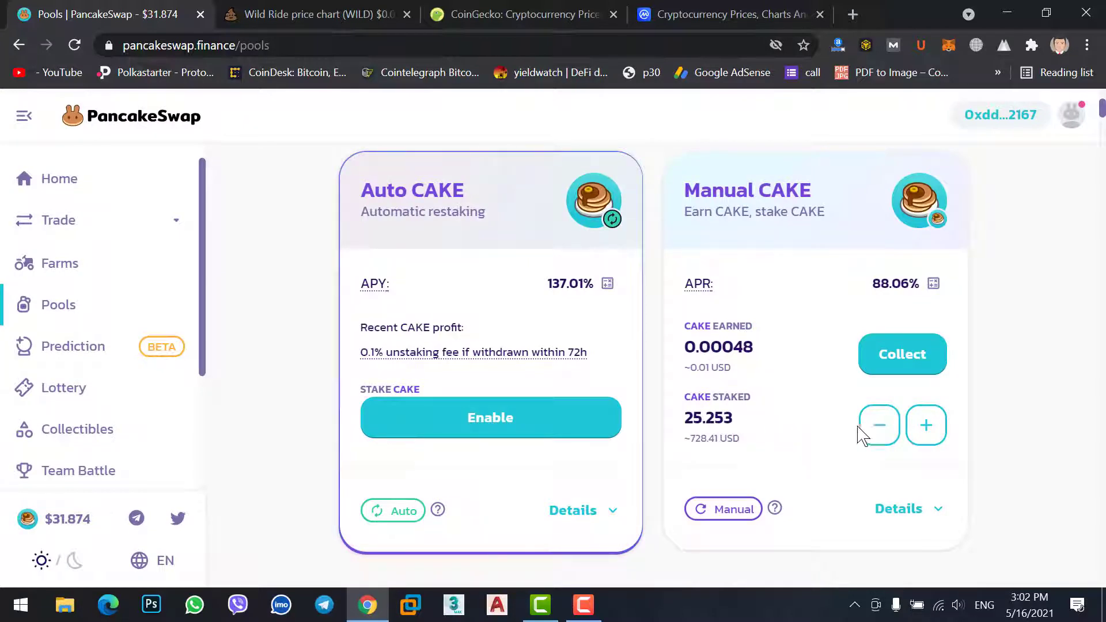
click(926, 426)
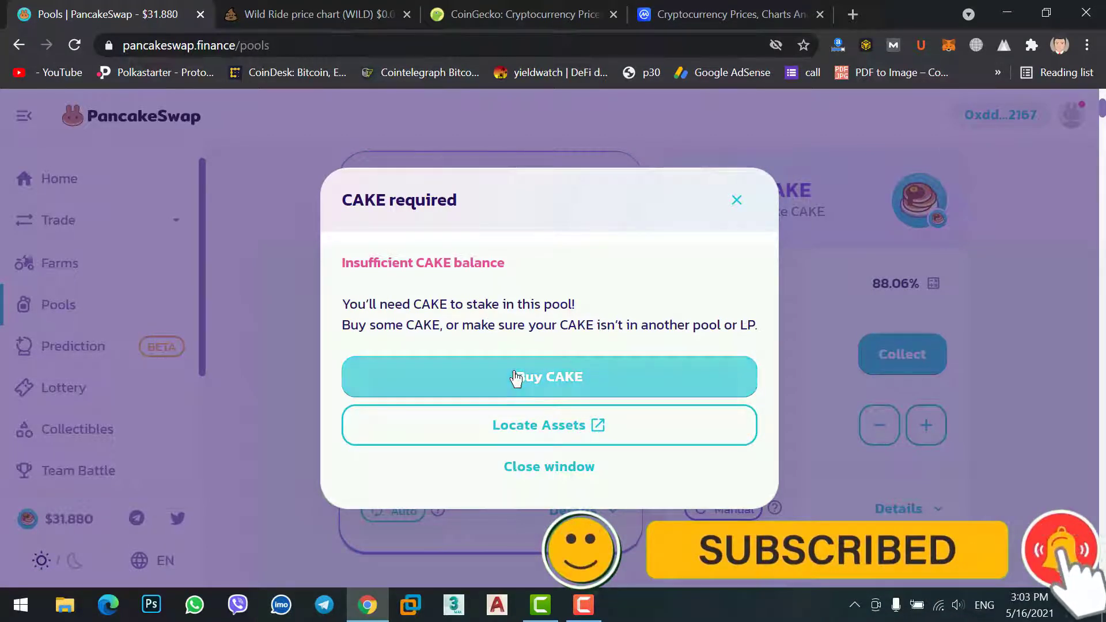
click(563, 469)
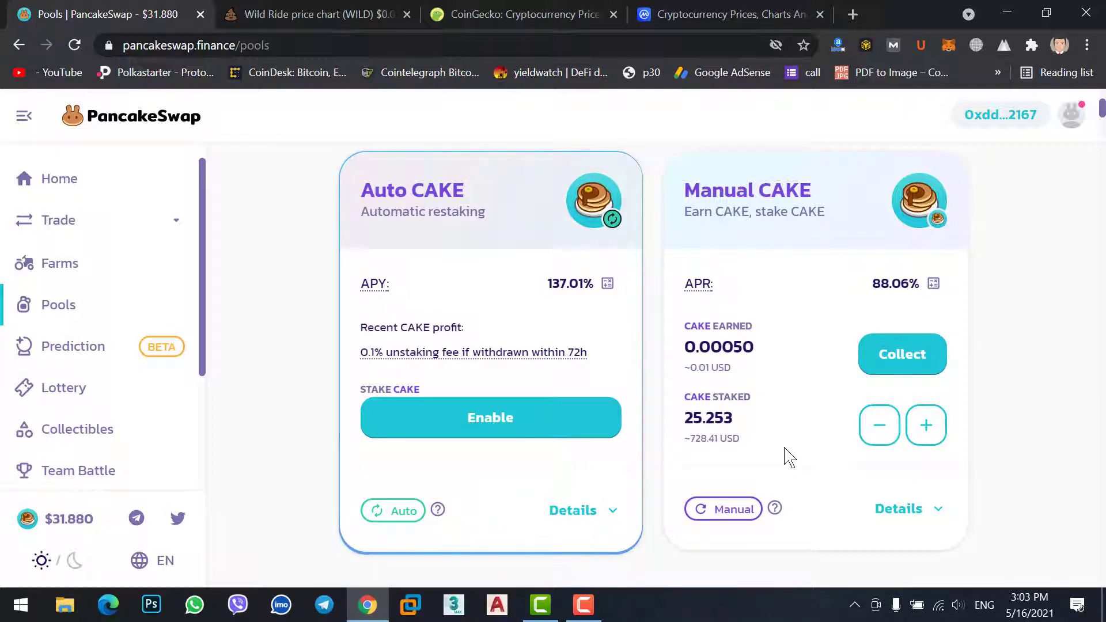
click(871, 437)
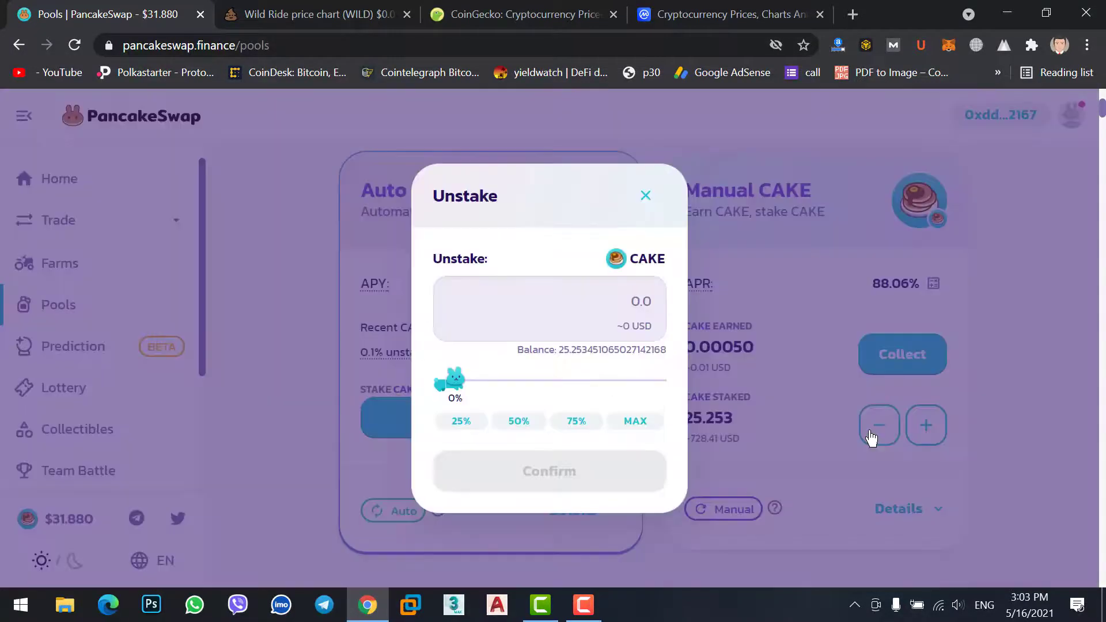
drag(455, 379, 727, 387)
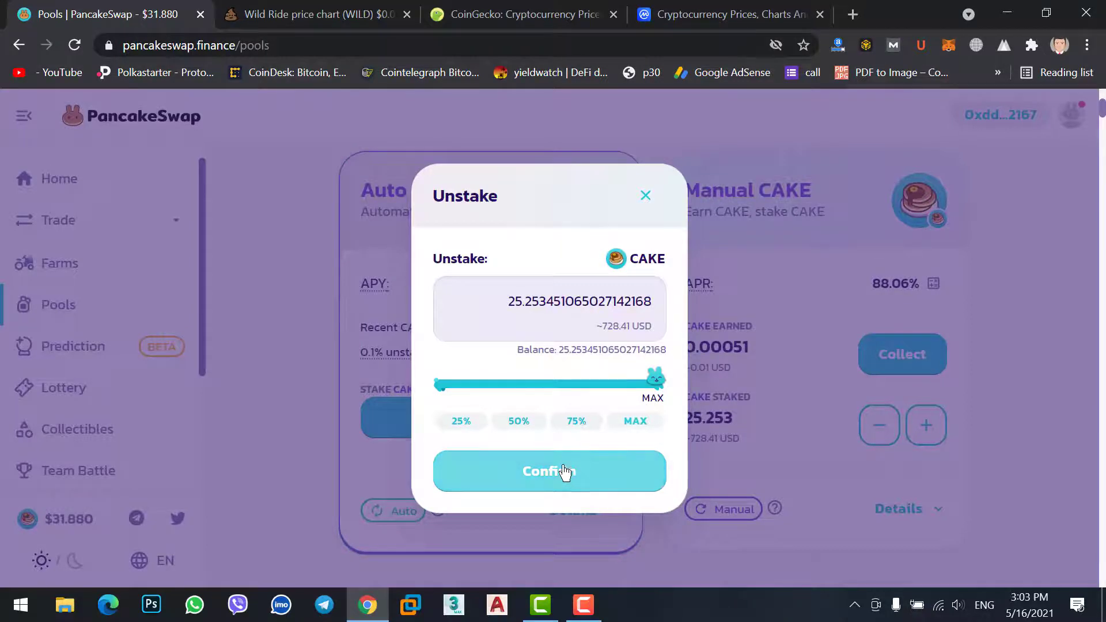
drag(493, 264, 440, 246)
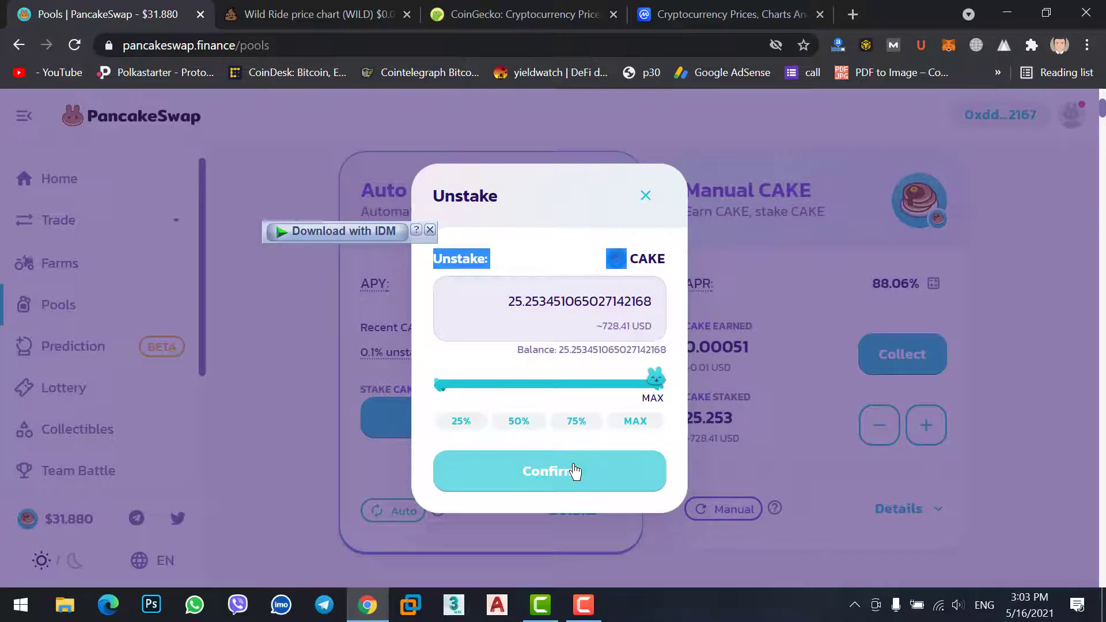
click(646, 199)
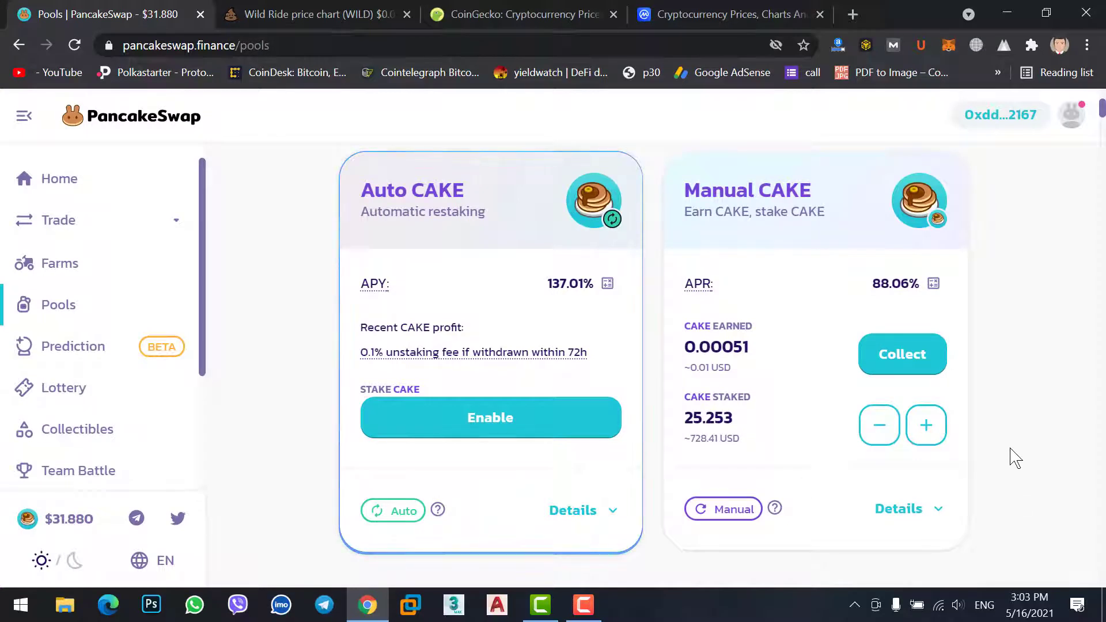